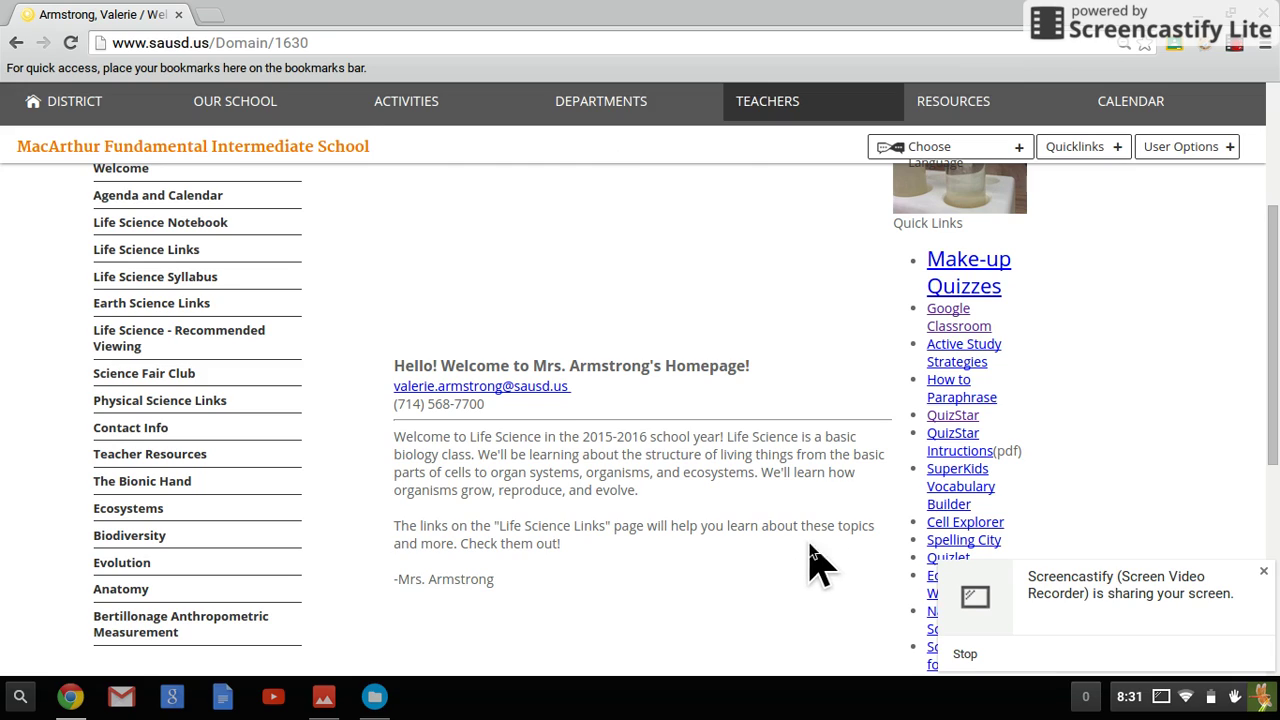
- Open Google Classroom from the teacher homepage's Quick Links in a new tab
{"action": "left_click", "coordinate": [955, 326]}
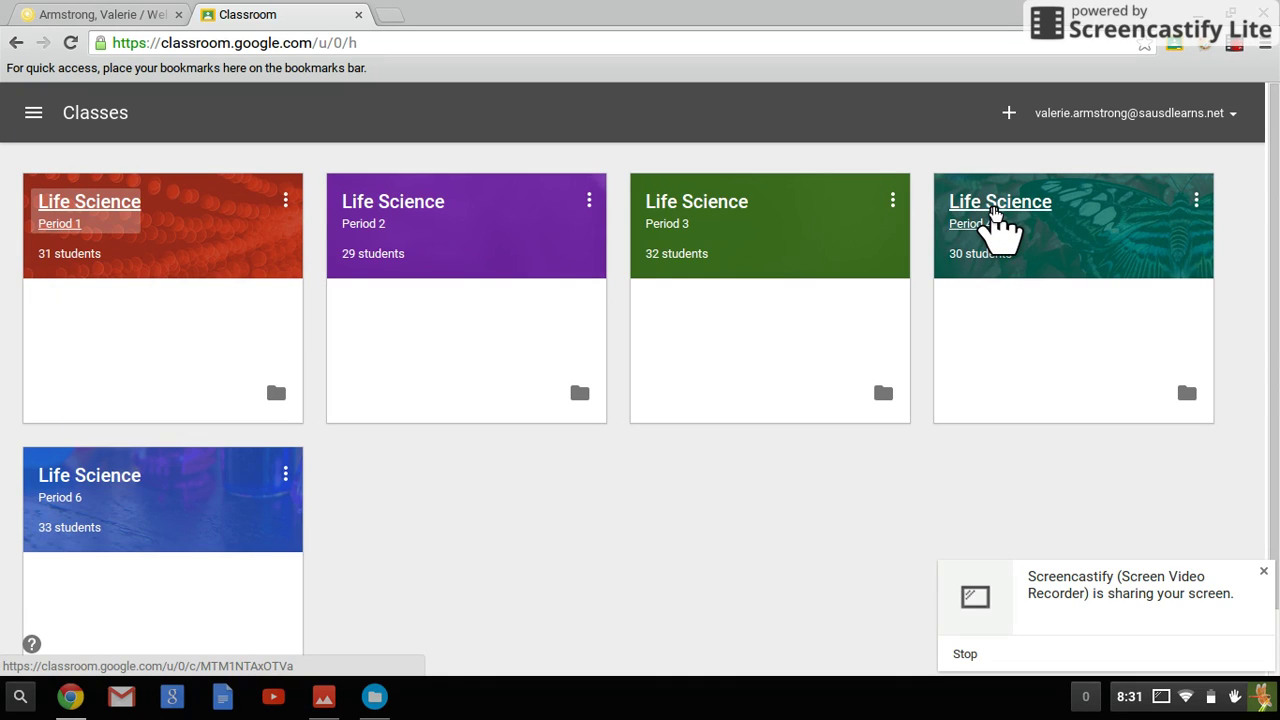
- Open the Life Science Period 4 class and its 'Problems with Drugs - Period 4' attachment
{"action": "left_click", "coordinate": [1000, 205]}
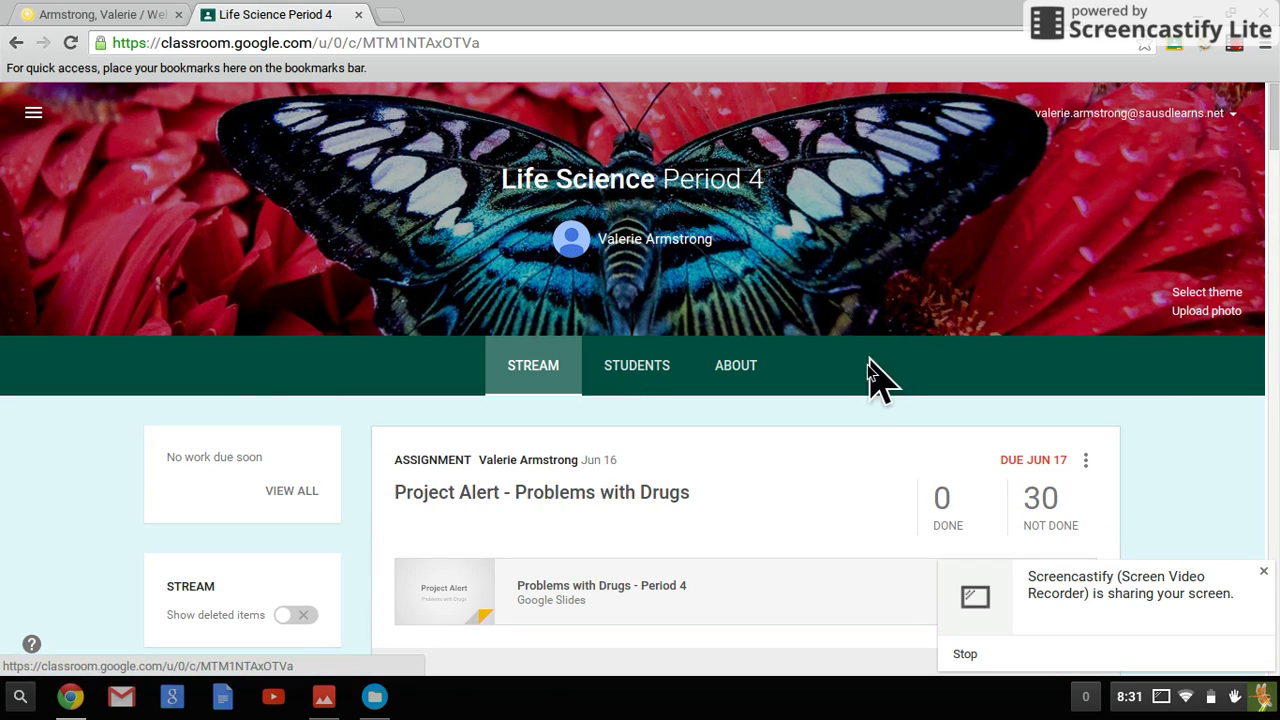
{"action": "left_click", "coordinate": [609, 592]}
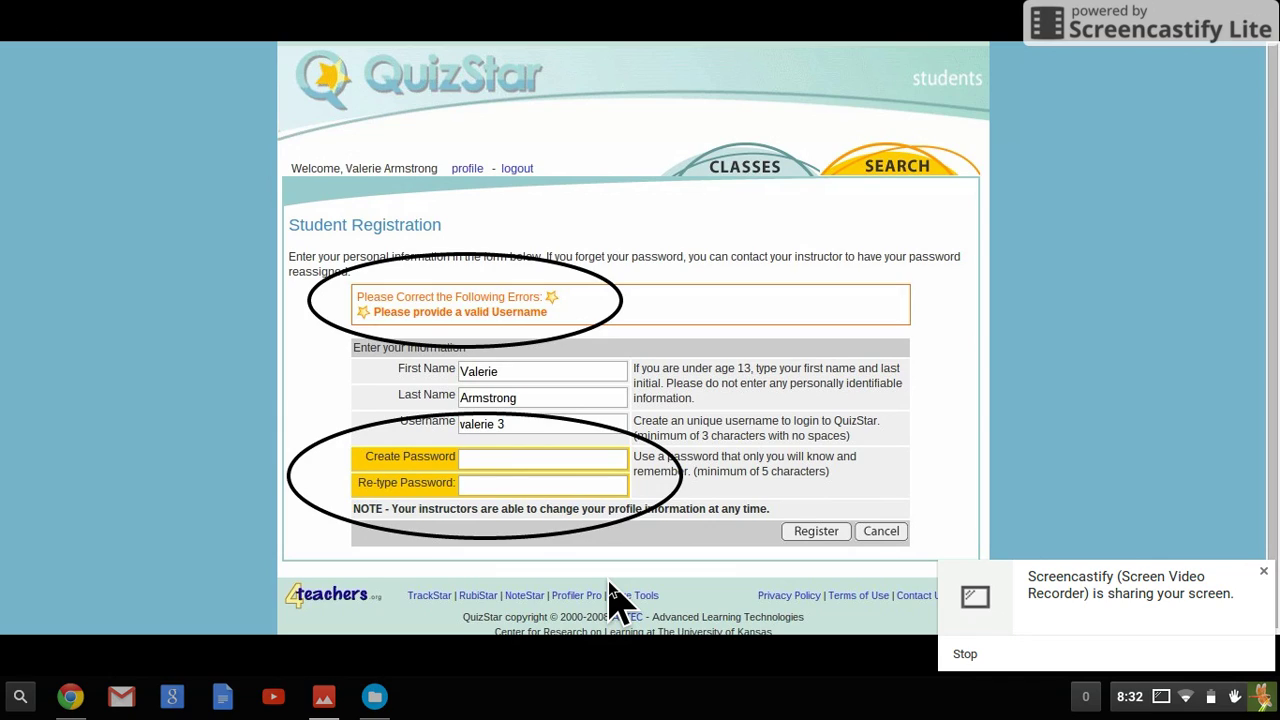
- Advance past the 404 Not Found screenshot to the Google Drive server-error screenshot
{"action": "key", "text": "Right"}
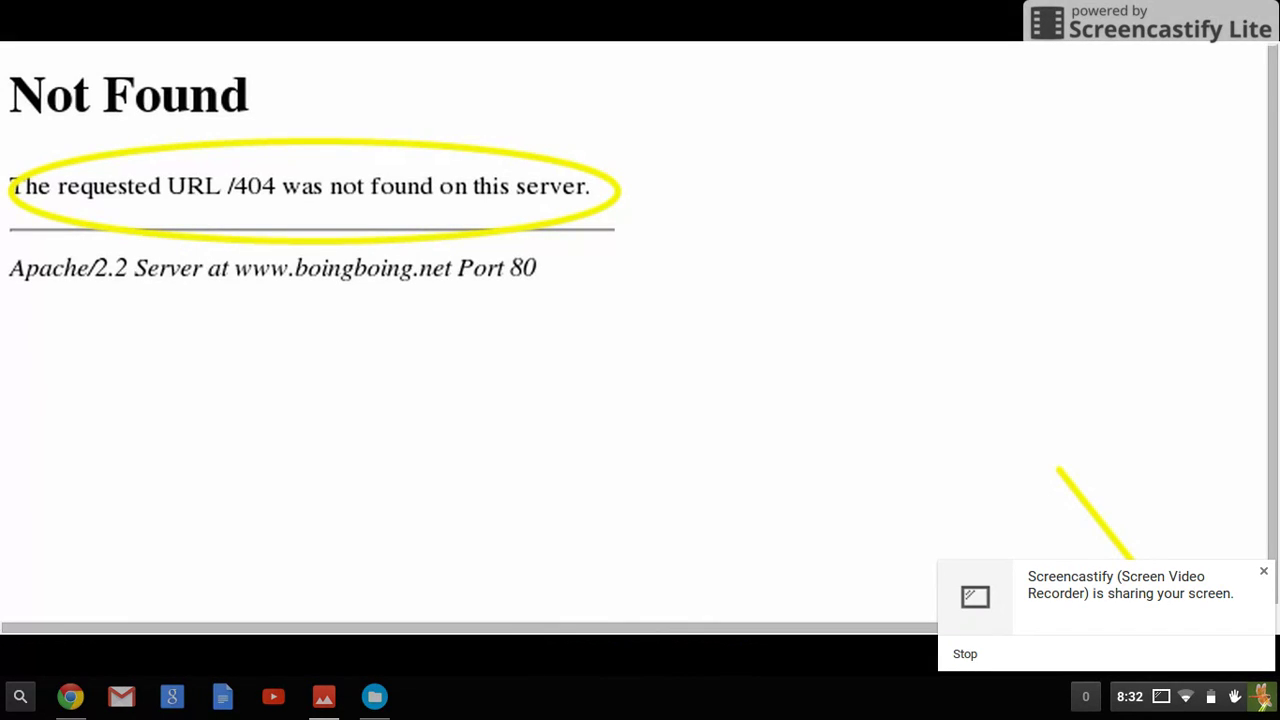
{"action": "key", "text": "Right"}
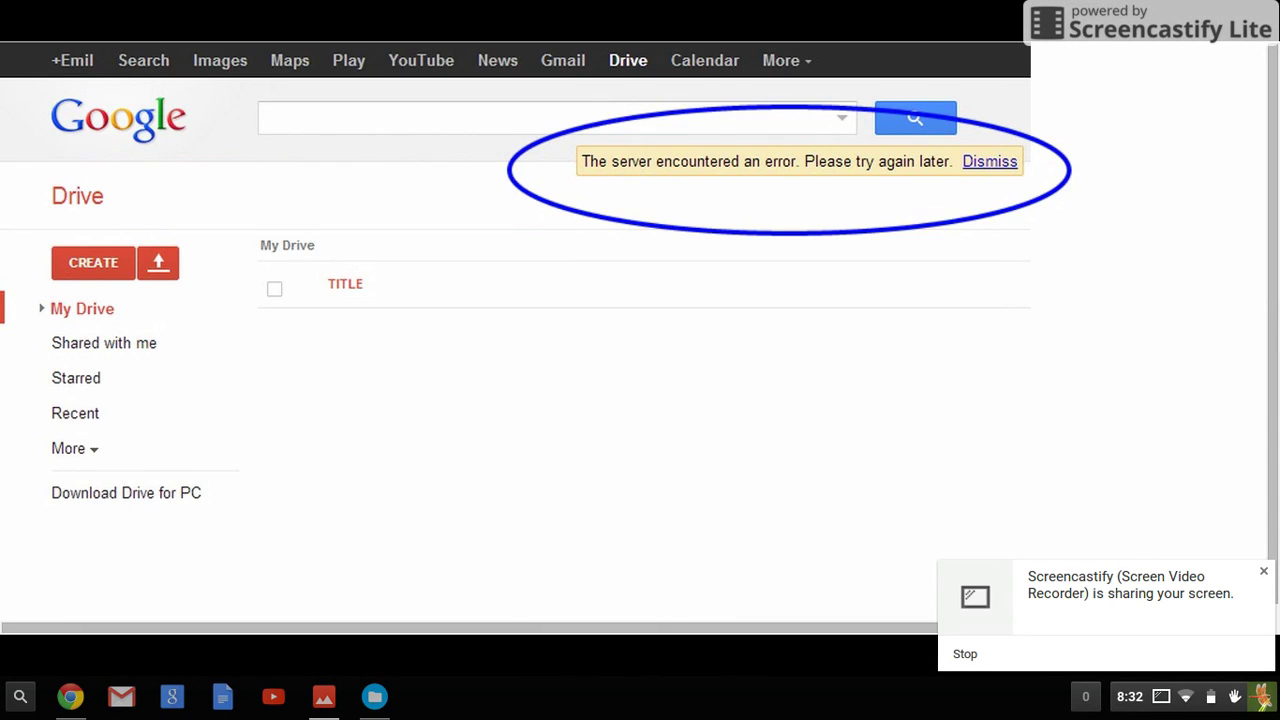
- Show the Chromebook keyboard diagram of screenshot keys, then return to the Problems with Drugs slides
{"action": "key", "text": "Right"}
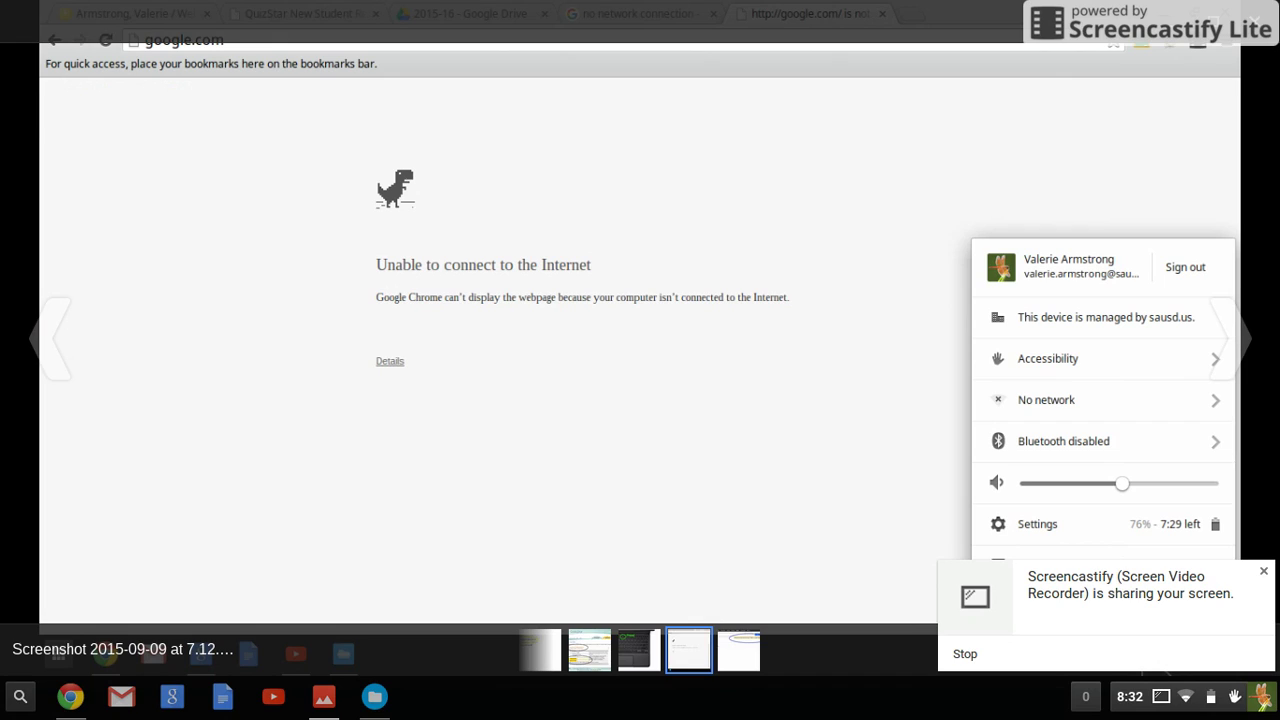
{"action": "key", "text": "Left"}
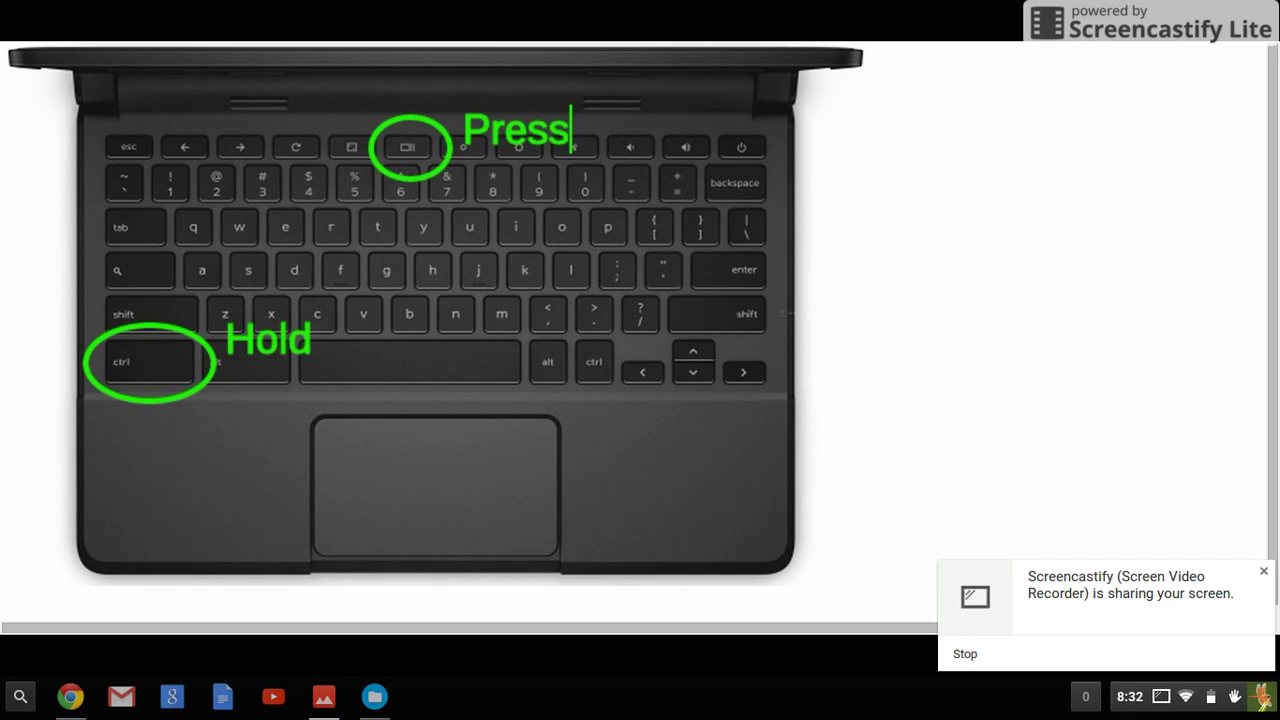
{"action": "key", "text": "alt+Tab"}
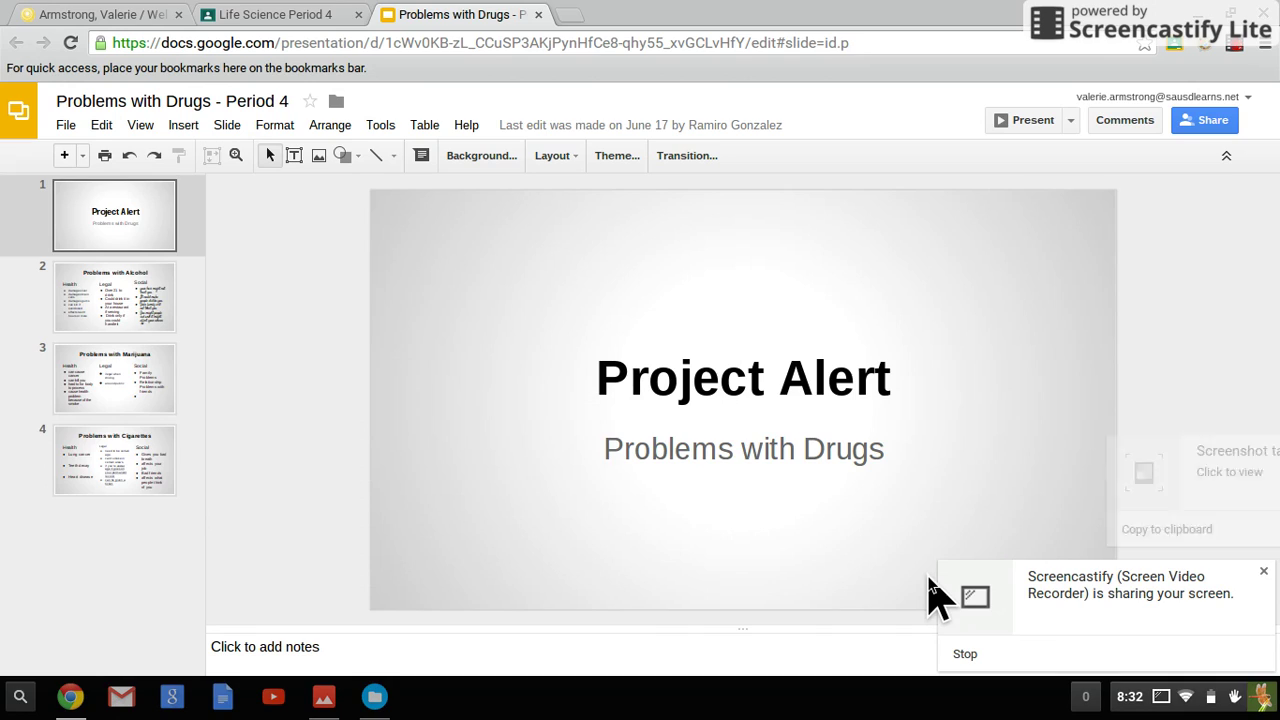
- Screenshot the Problems with Drugs slides with Ctrl+F5, then open the Files app's Downloads folder
{"action": "key", "text": "ctrl+F5"}
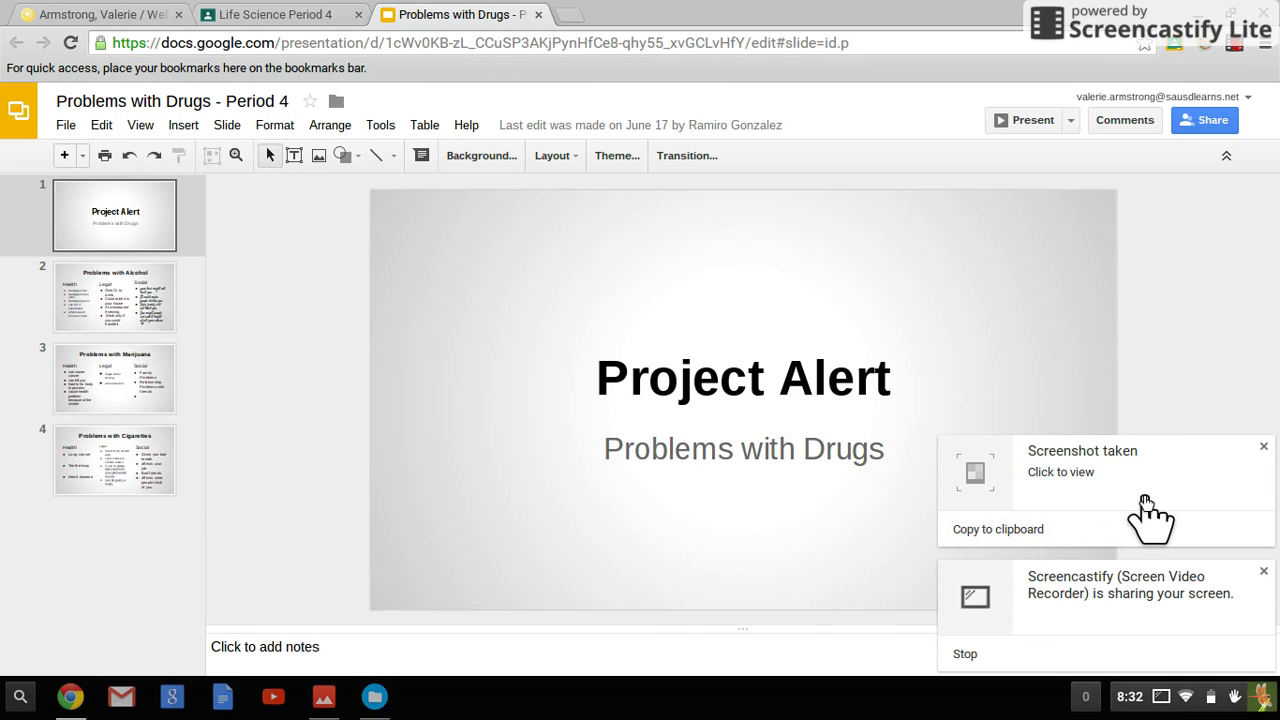
{"action": "left_click", "coordinate": [1263, 447]}
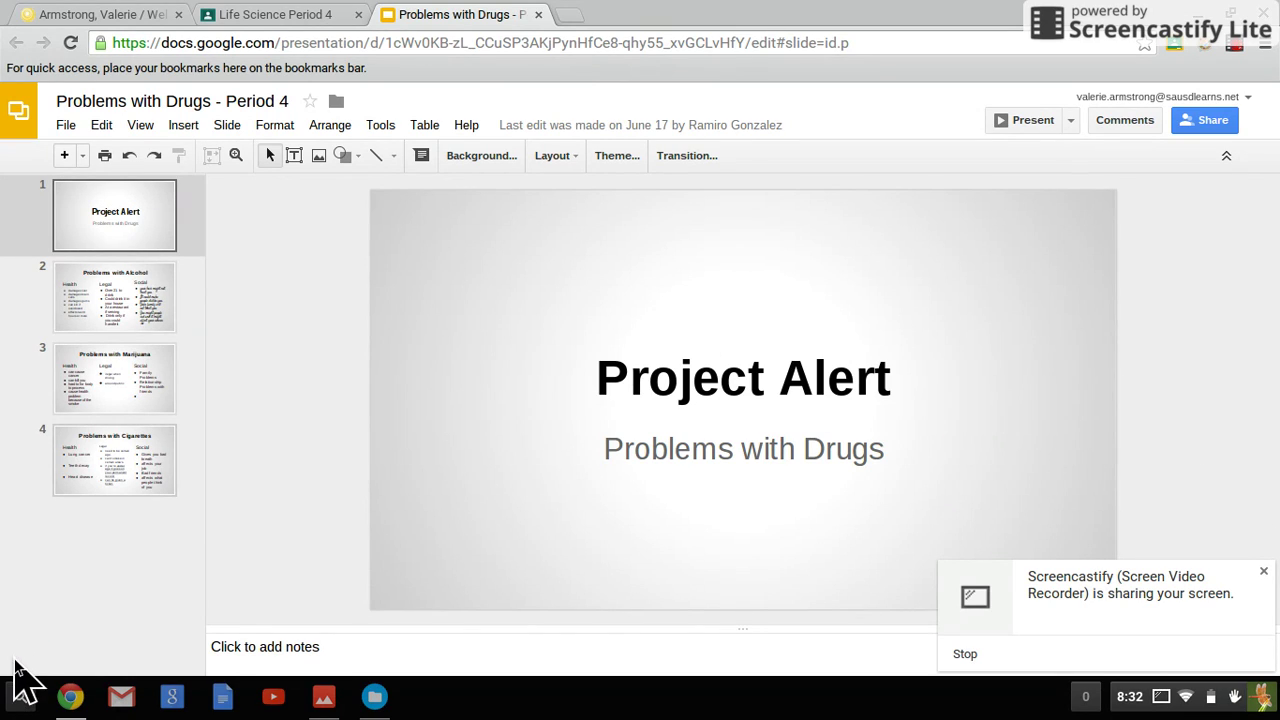
{"action": "left_click", "coordinate": [20, 696]}
{"action": "type", "text": "f"}
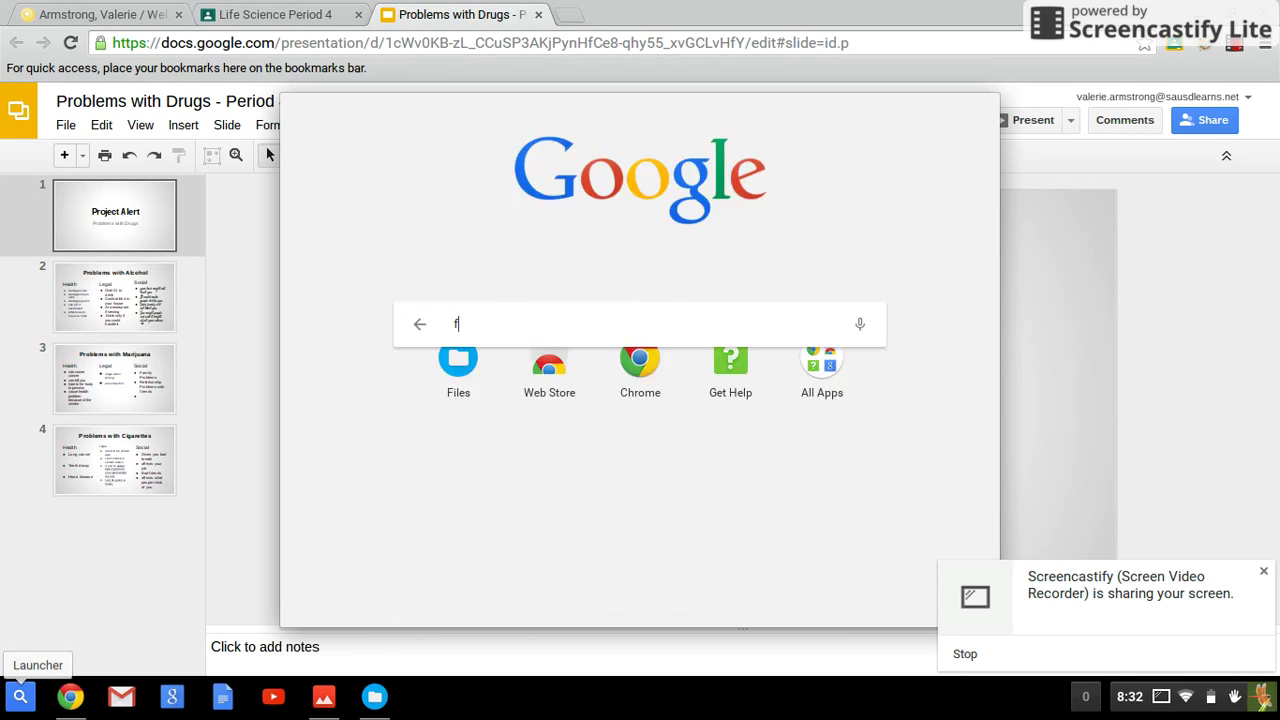
{"action": "type", "text": "ile"}
{"action": "left_click", "coordinate": [336, 208]}
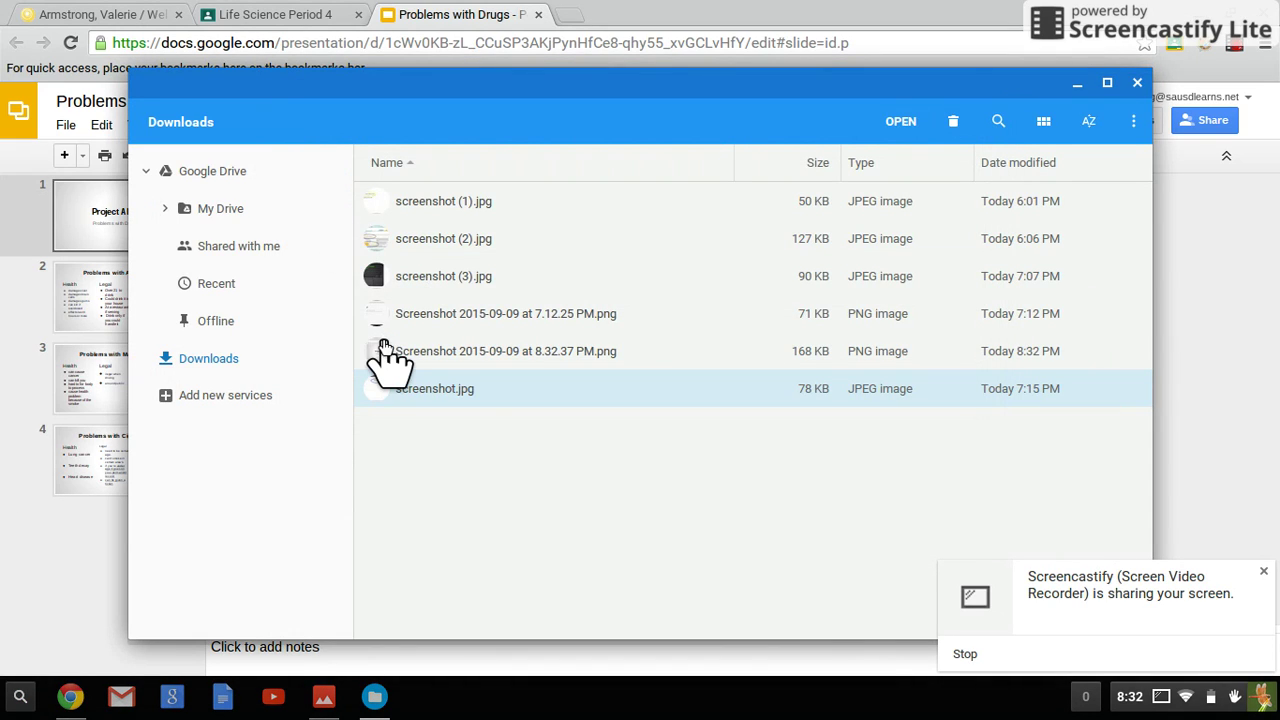
- Open 'Screenshot 2015-09-09 at 8.32.37 PM.png' from Downloads to view it full screen
{"action": "left_click", "coordinate": [512, 351]}
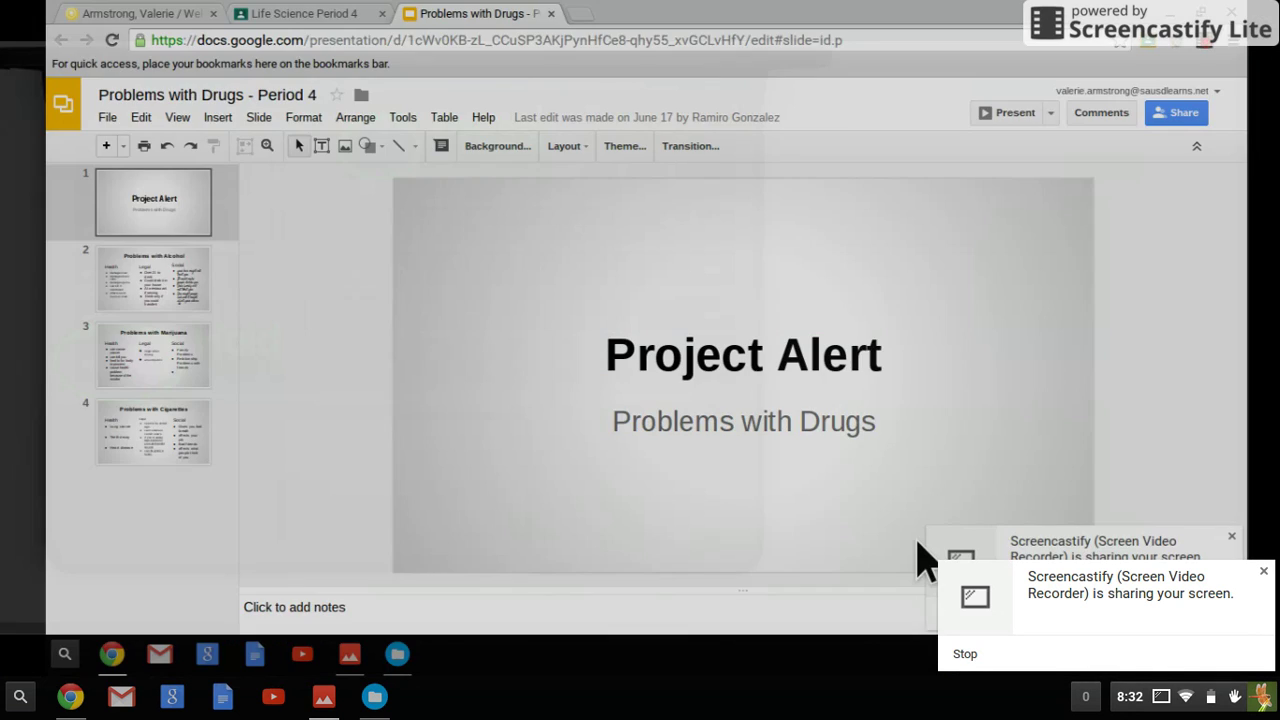